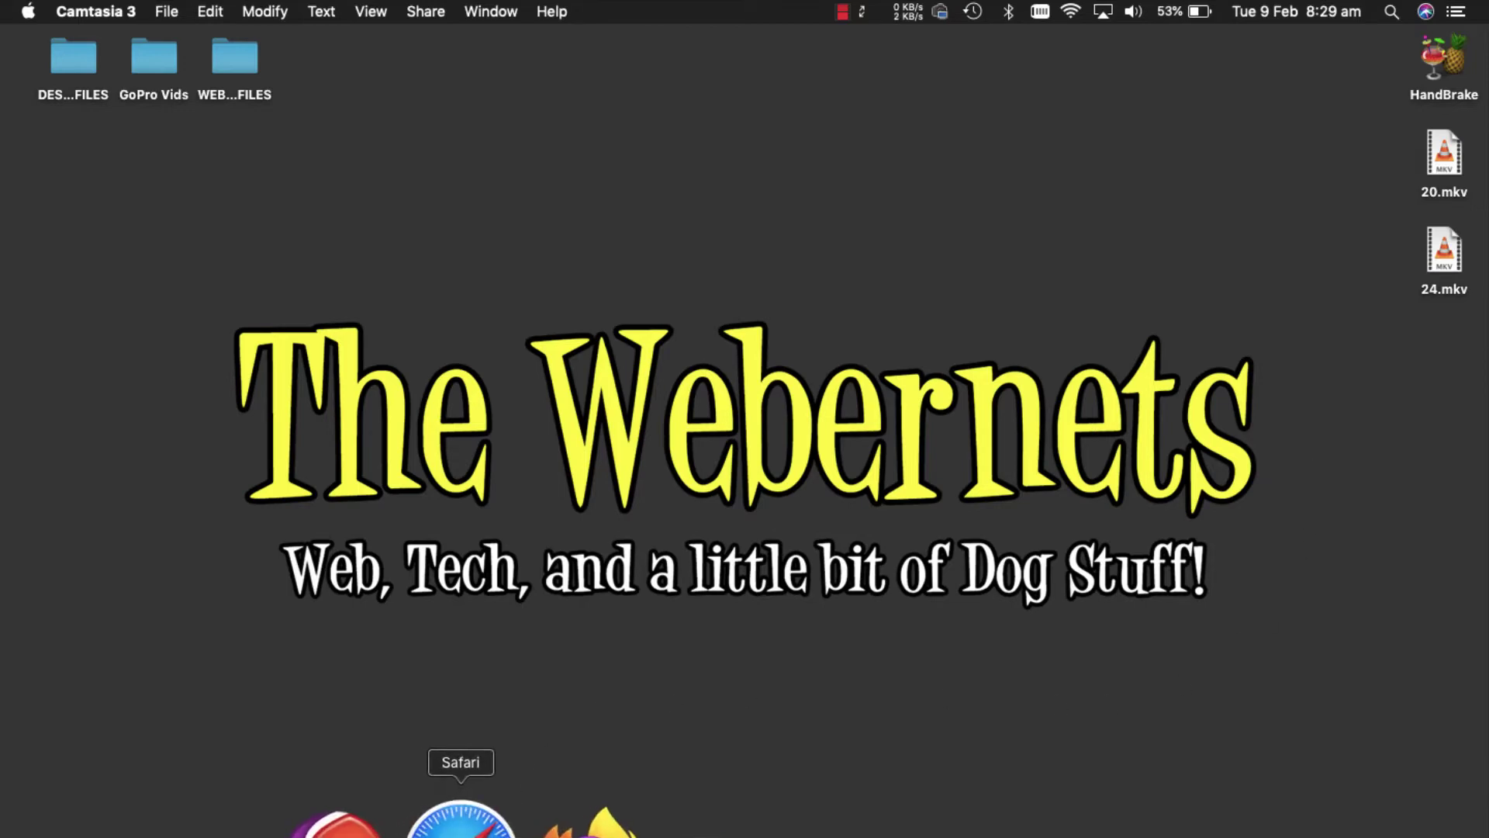
# Step: Launch Safari, search Google for DJV and open the official DJV website
pyautogui.click(374, 820)
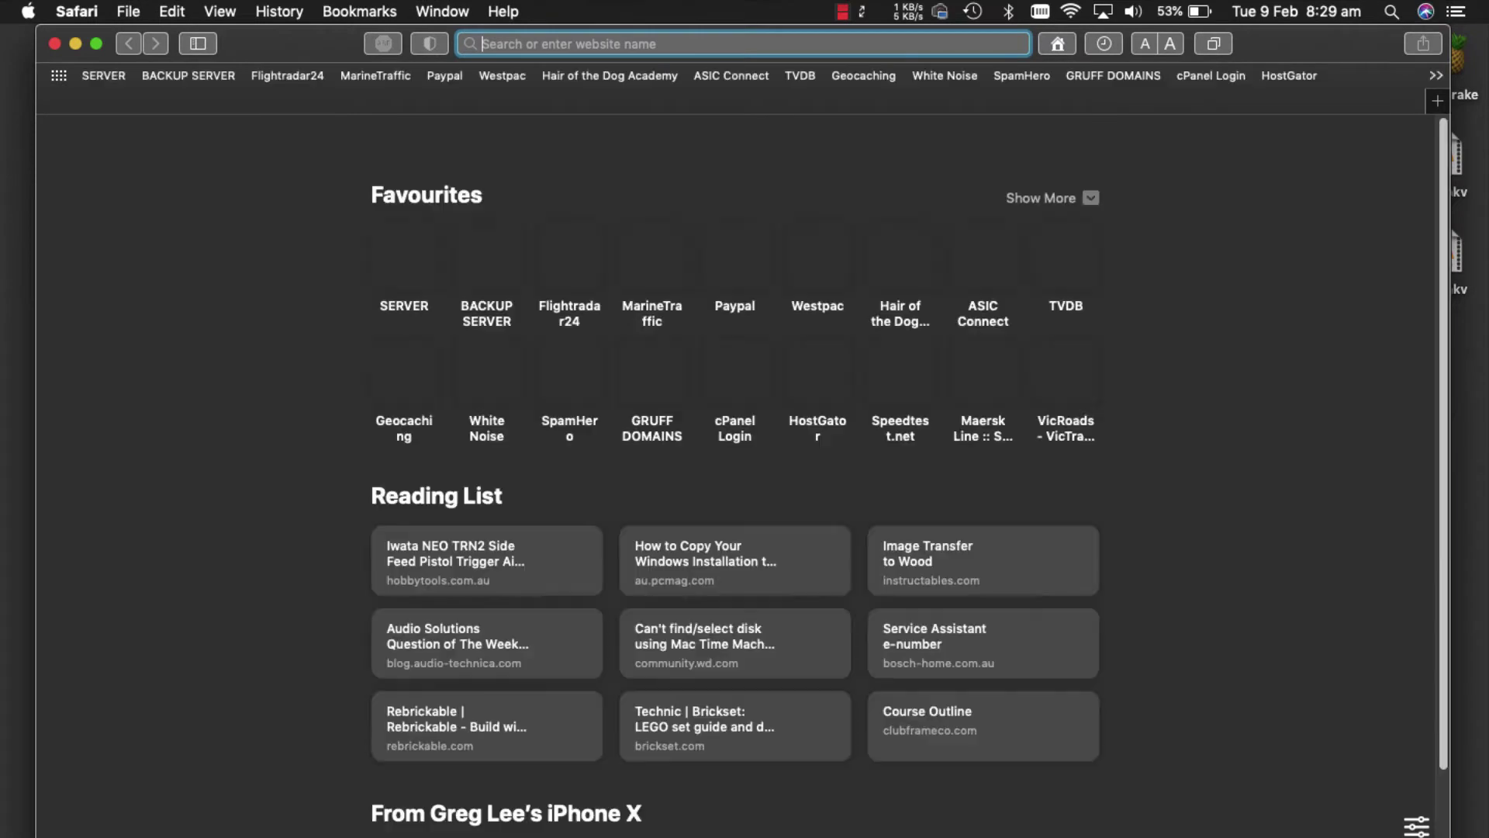
pyautogui.write('DJV')
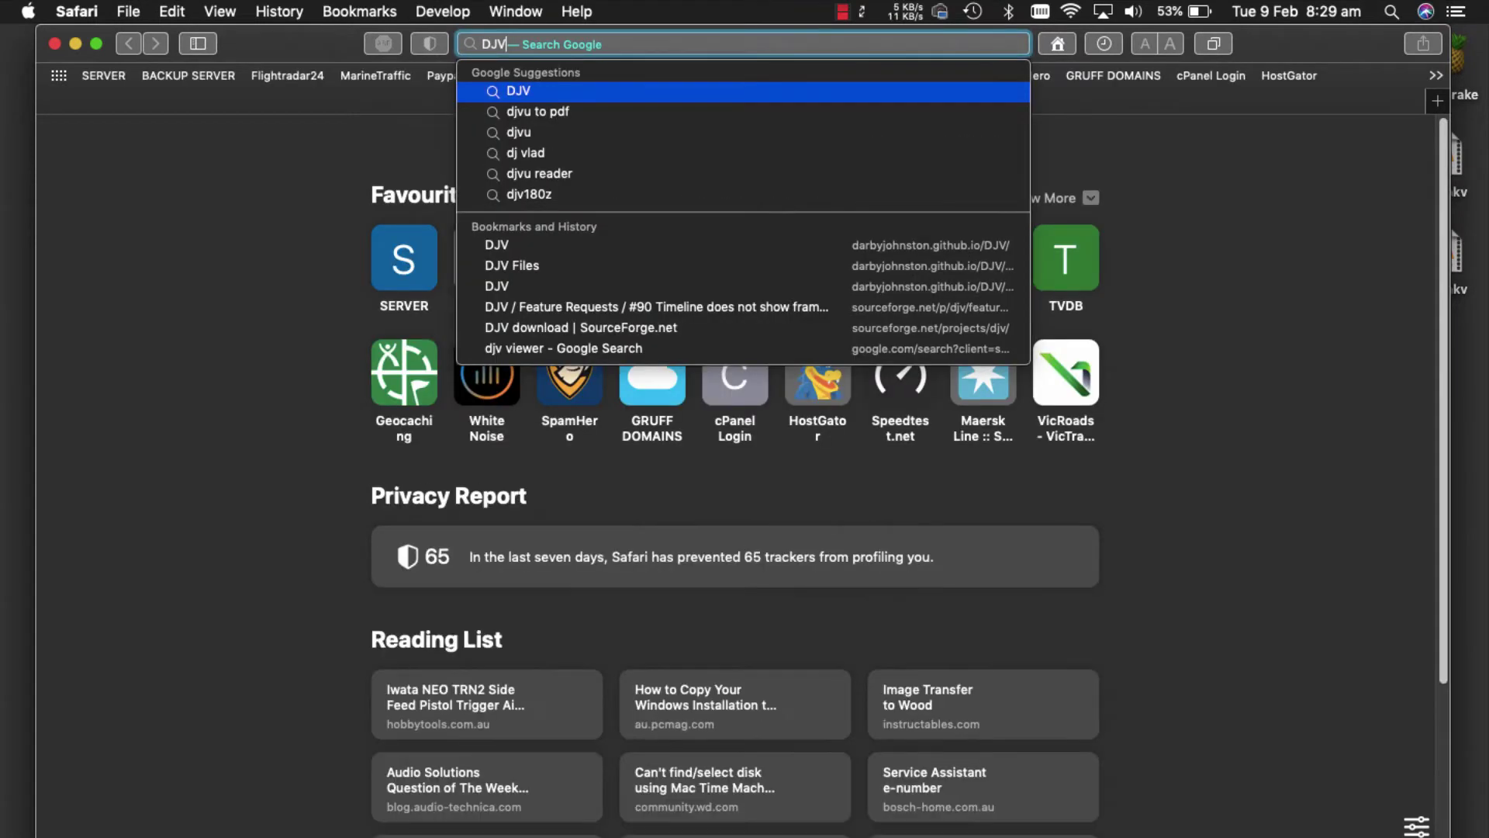
pyautogui.press('Escape')
pyautogui.press('Return')
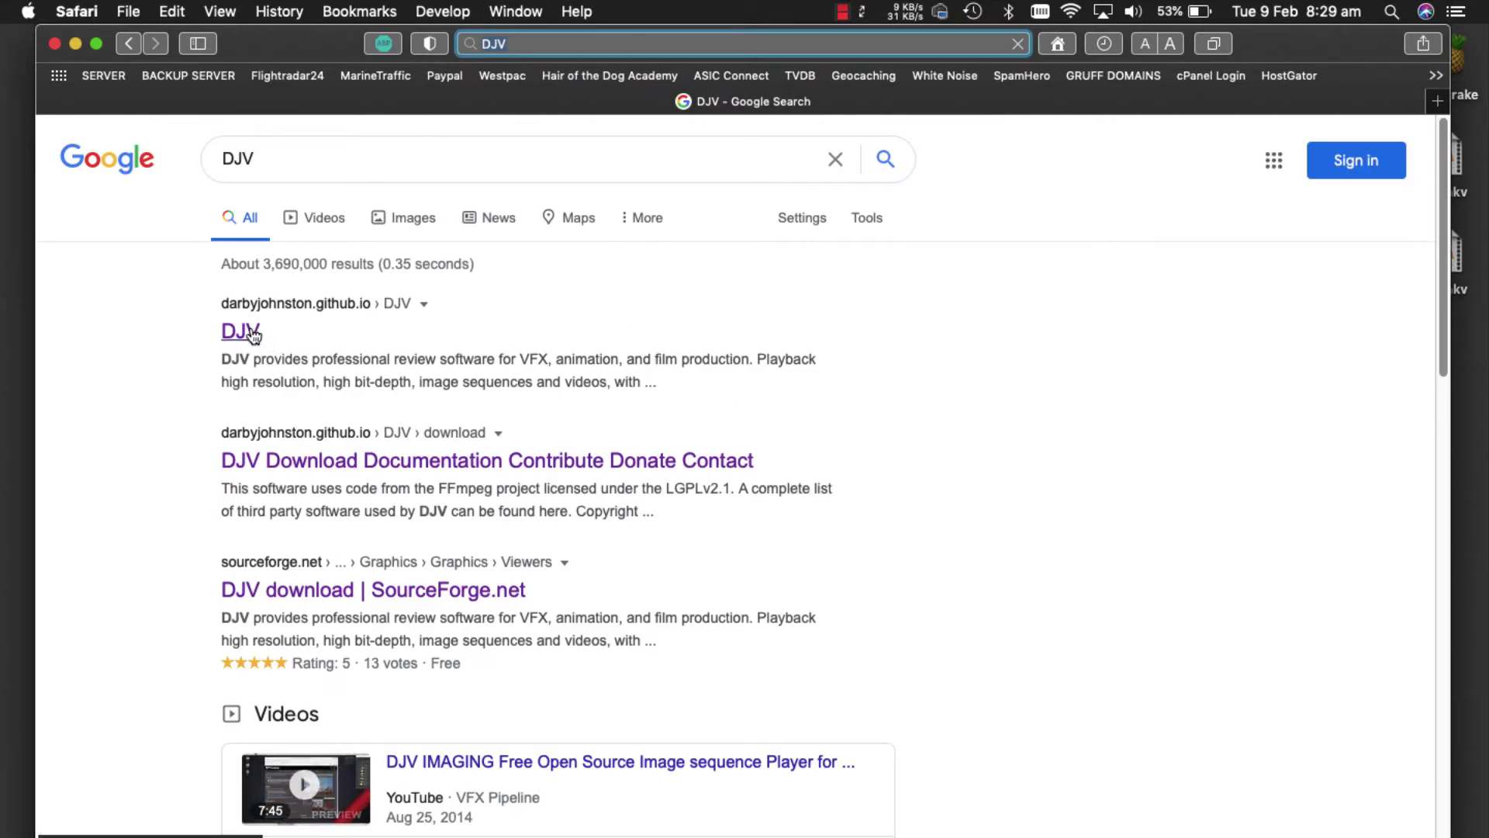
pyautogui.click(253, 333)
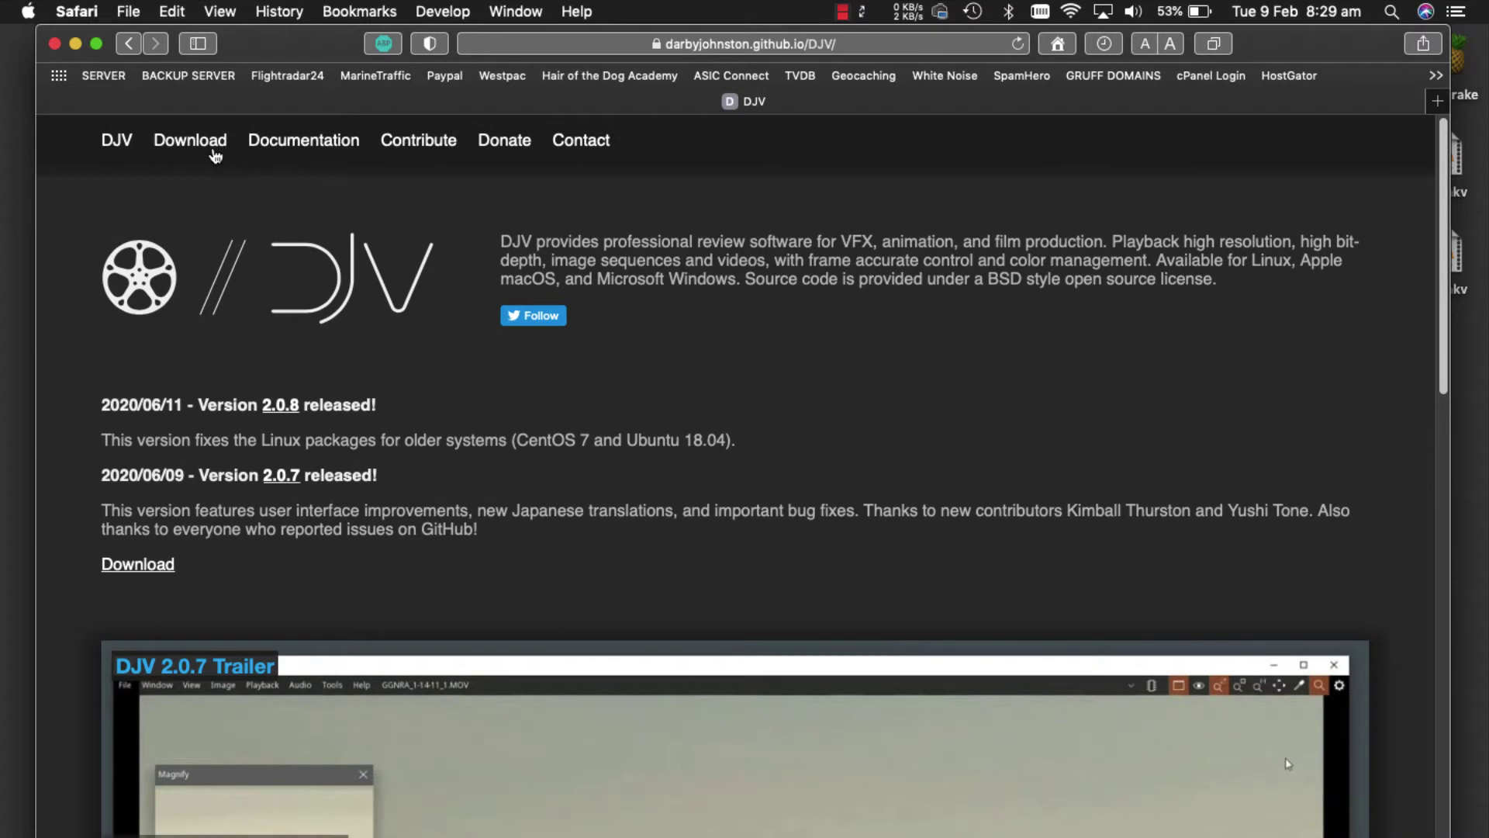
# Step: Download the DJV 2.0.8 macOS DMG from the downloads page via SourceForge
pyautogui.click(189, 141)
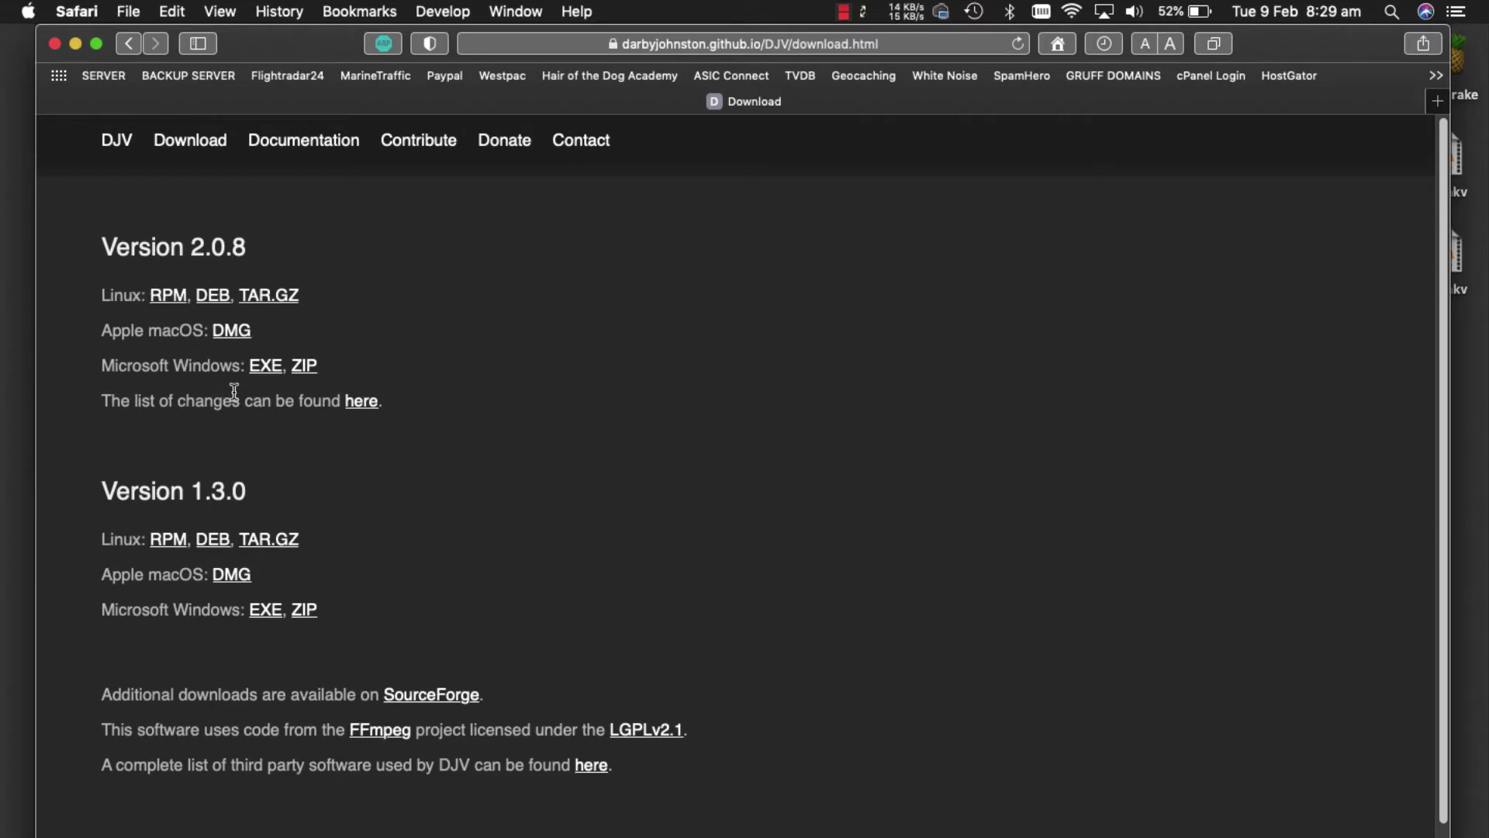
pyautogui.click(238, 333)
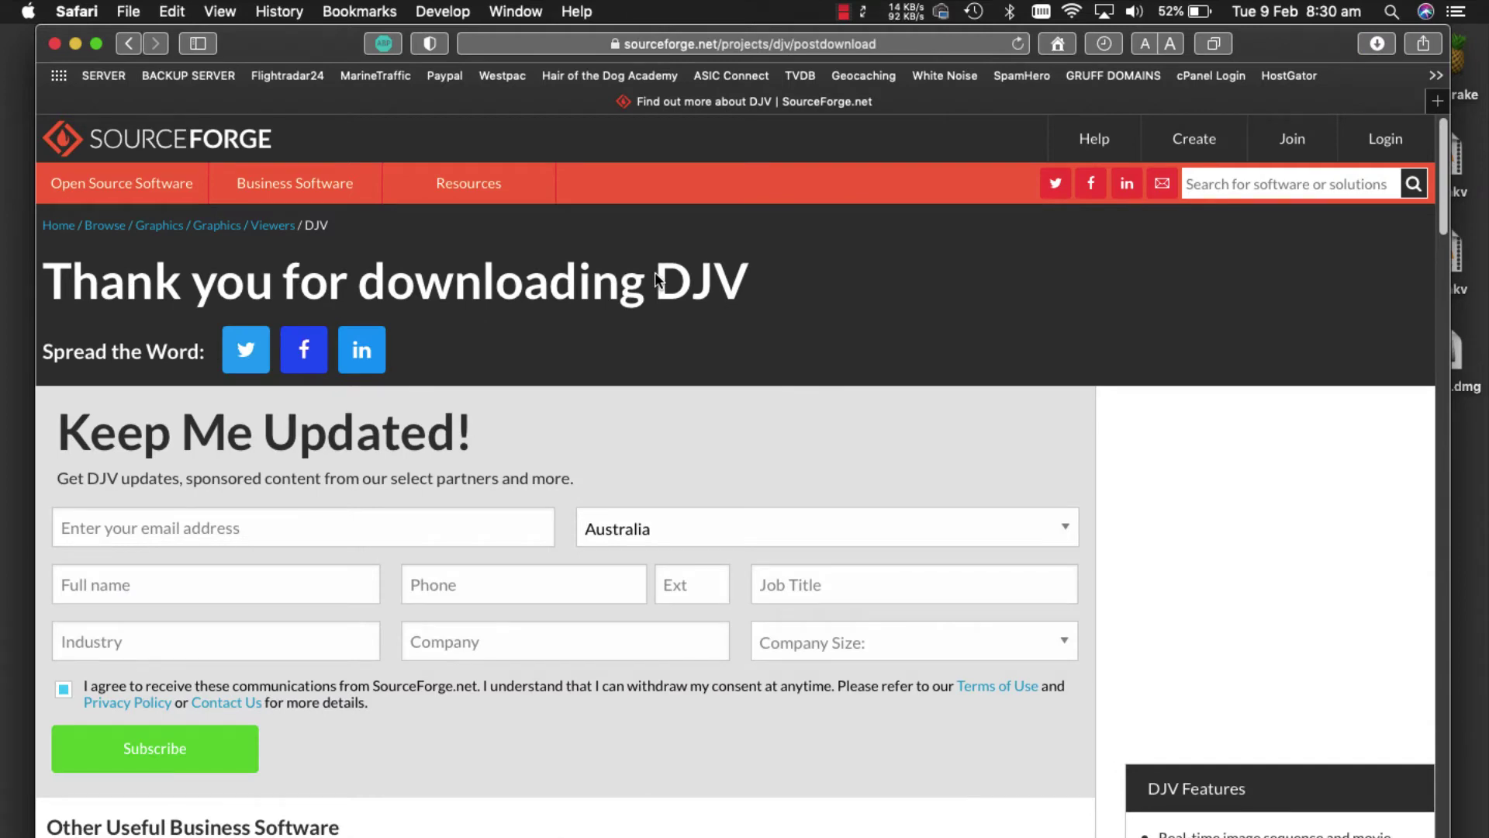
pyautogui.click(84, 10)
# Step: Quit Safari and launch DJV2 from the Dock's Applications stack
pyautogui.click(93, 292)
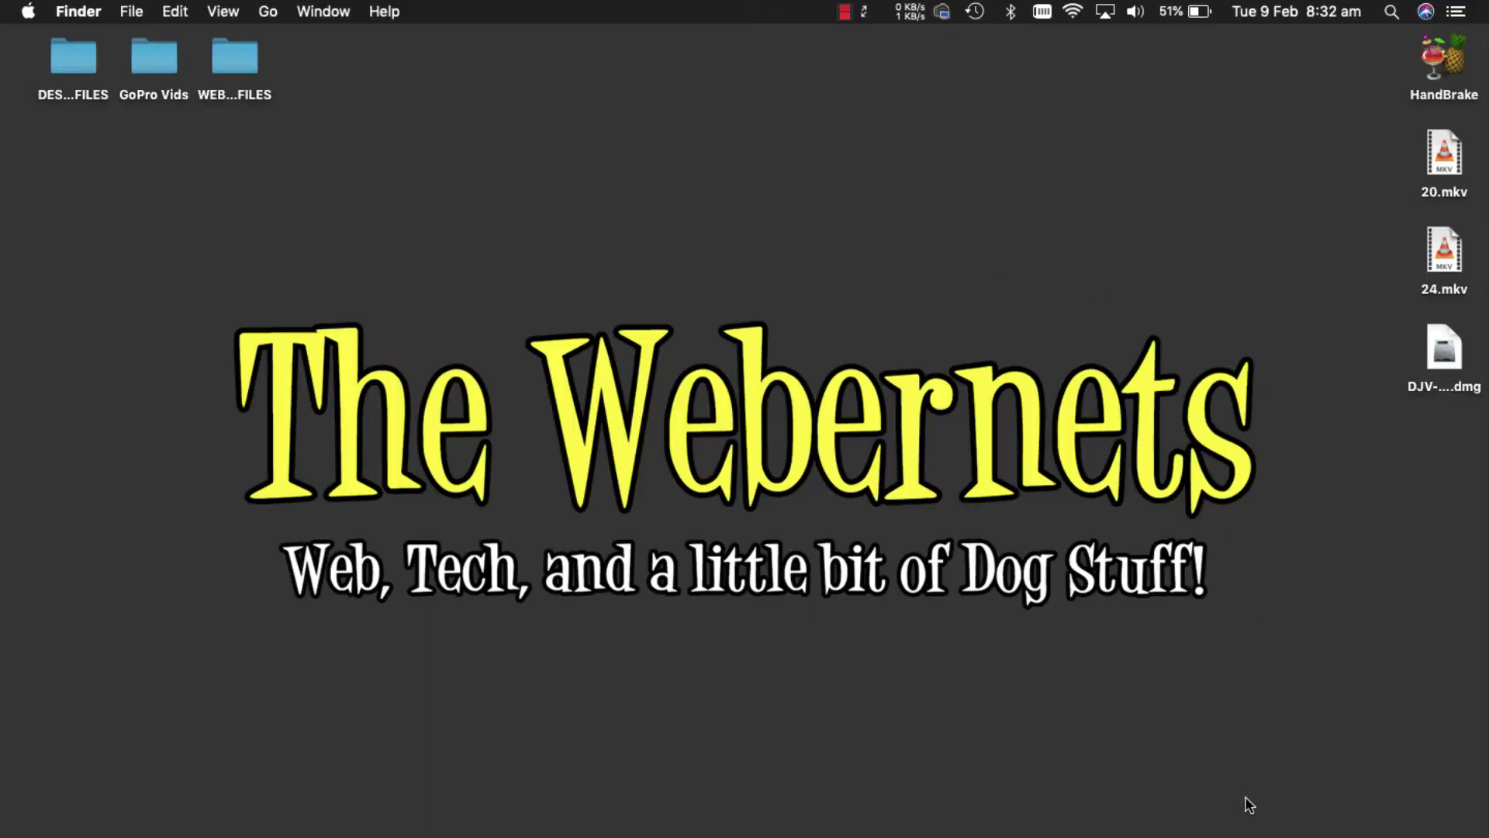
pyautogui.moveTo(1315, 834)
pyautogui.click(1321, 820)
pyautogui.scroll(-3, 609, 603)
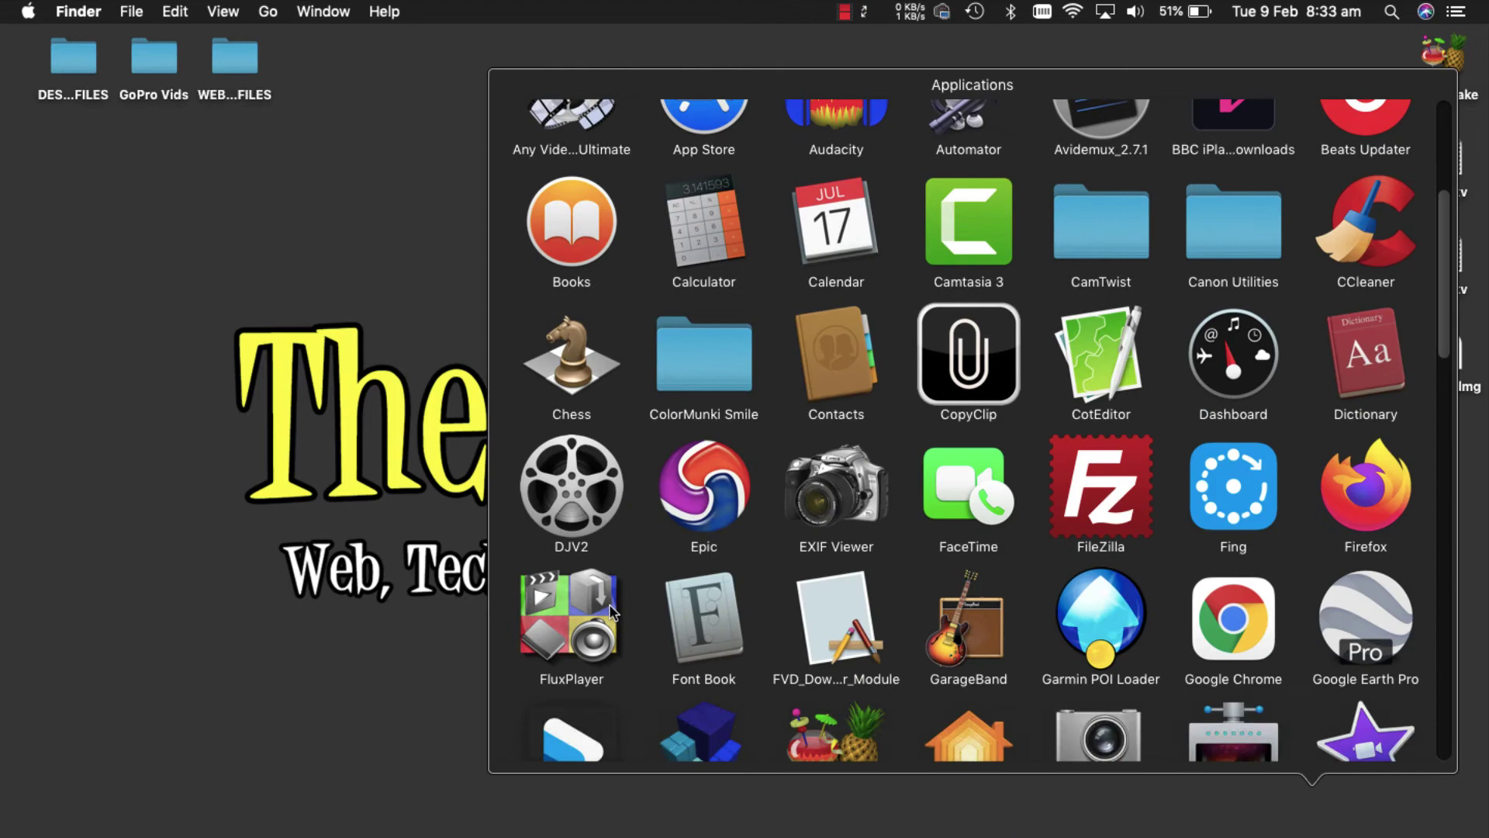
pyautogui.click(576, 565)
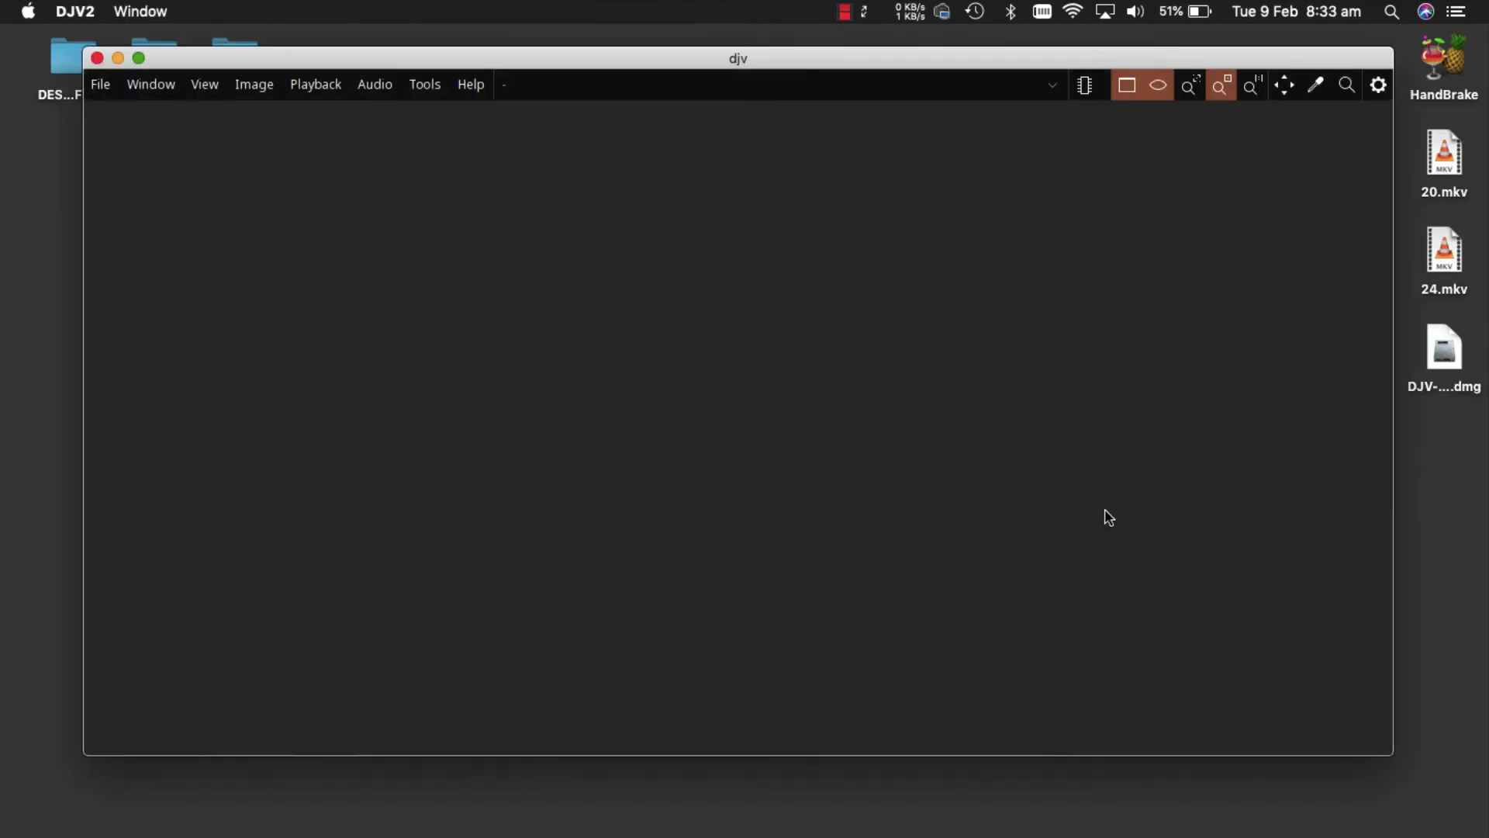
# Step: Load 20.mkv, play and pause it at 00:00:03:16, and enable View > HUD
pyautogui.moveTo(1024, 68); pyautogui.dragTo(1011, 116)
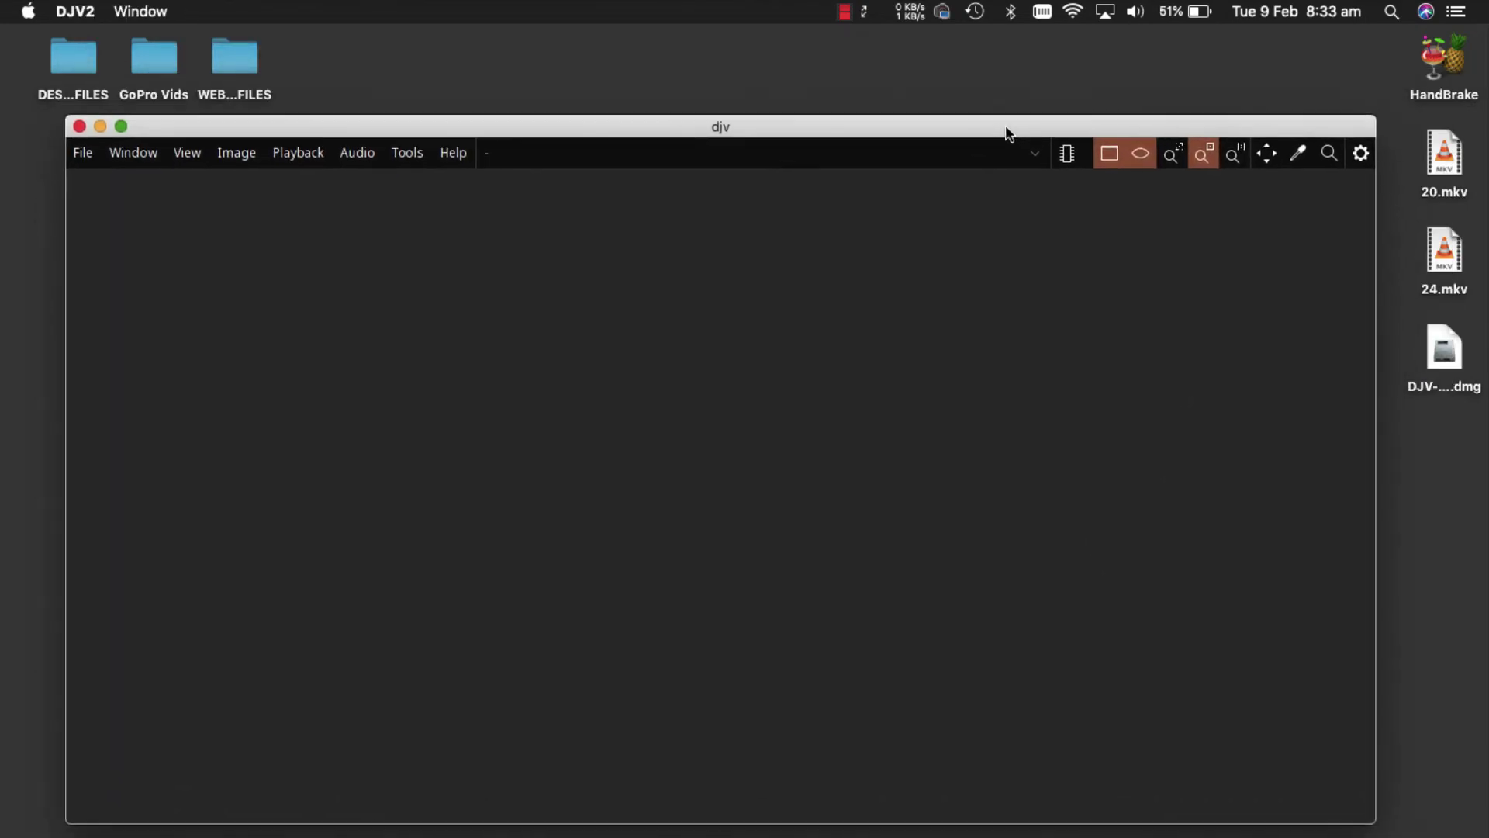
pyautogui.moveTo(1444, 161); pyautogui.dragTo(684, 422)
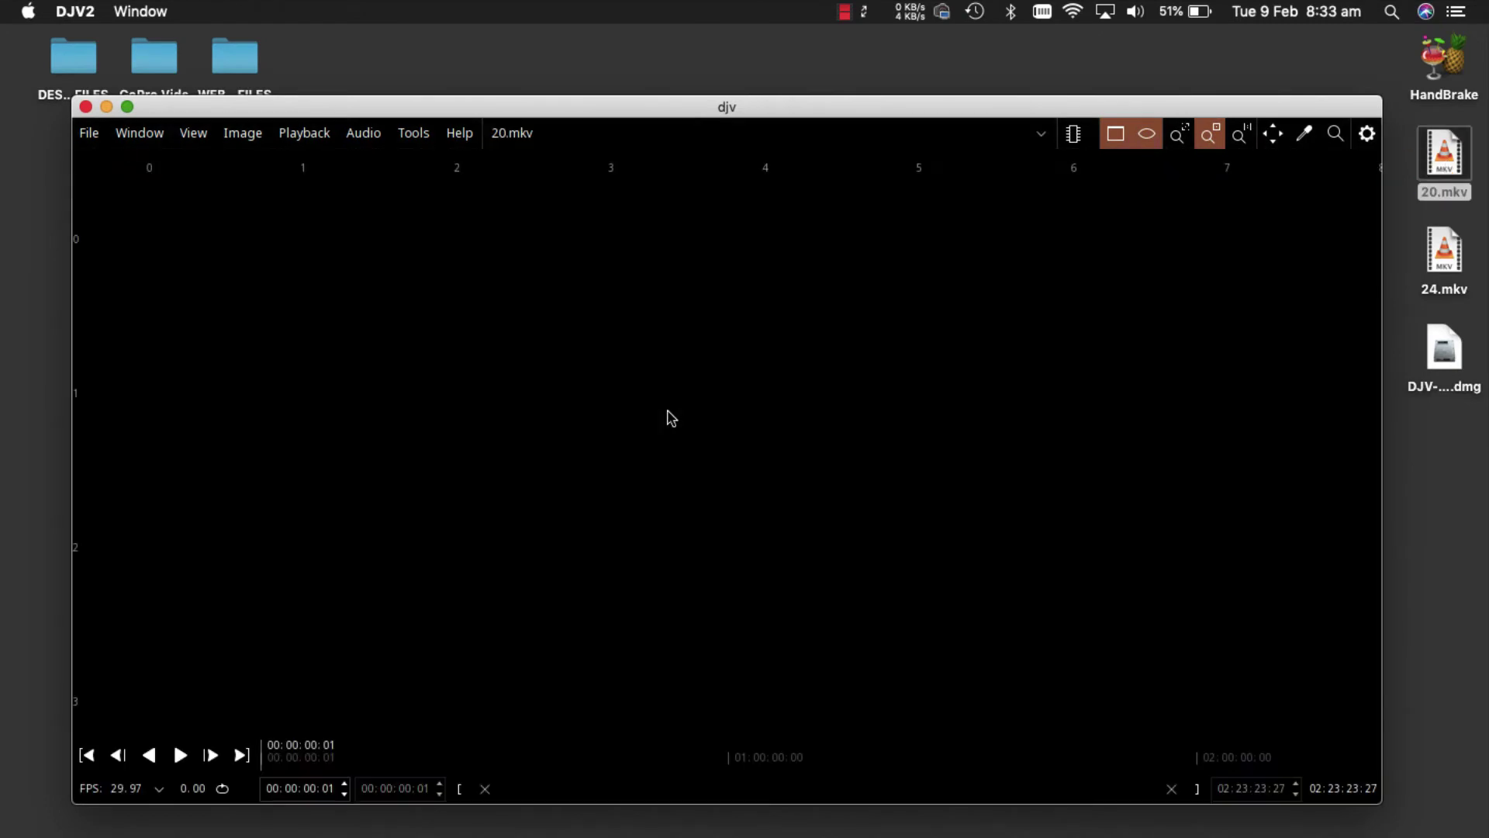
pyautogui.click(179, 755)
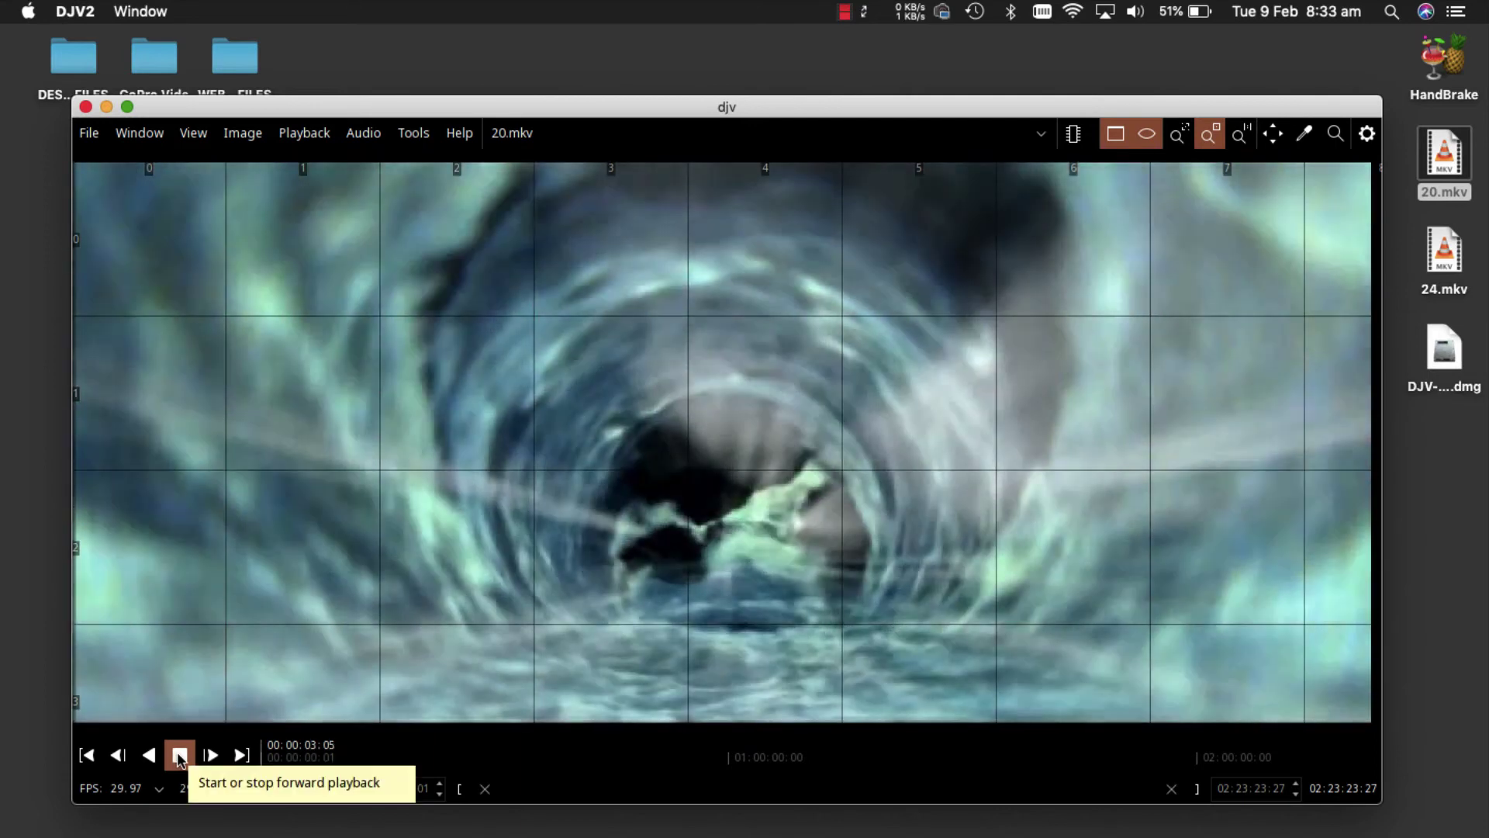
pyautogui.click(179, 756)
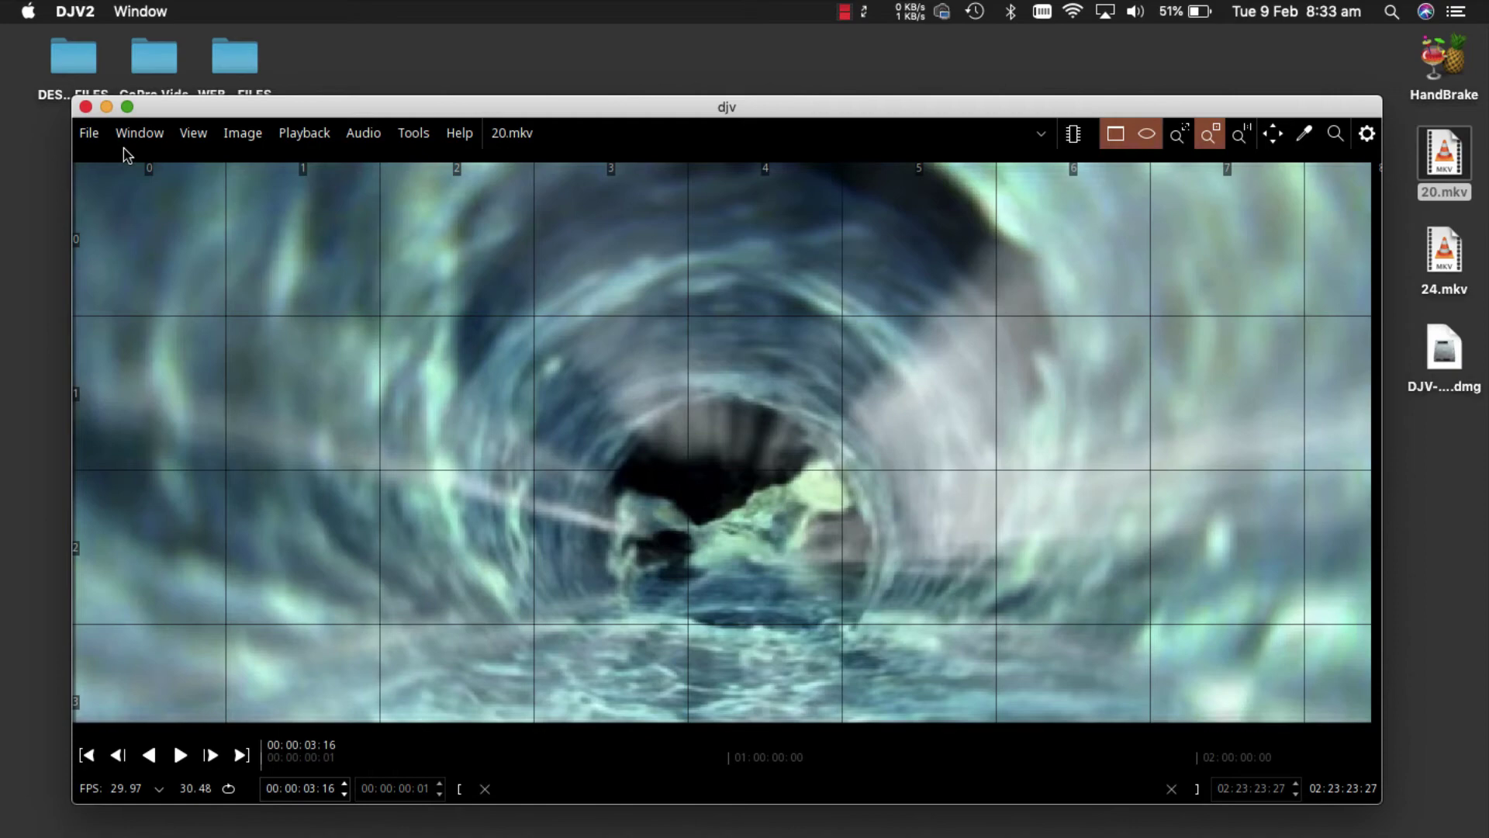
pyautogui.click(194, 133)
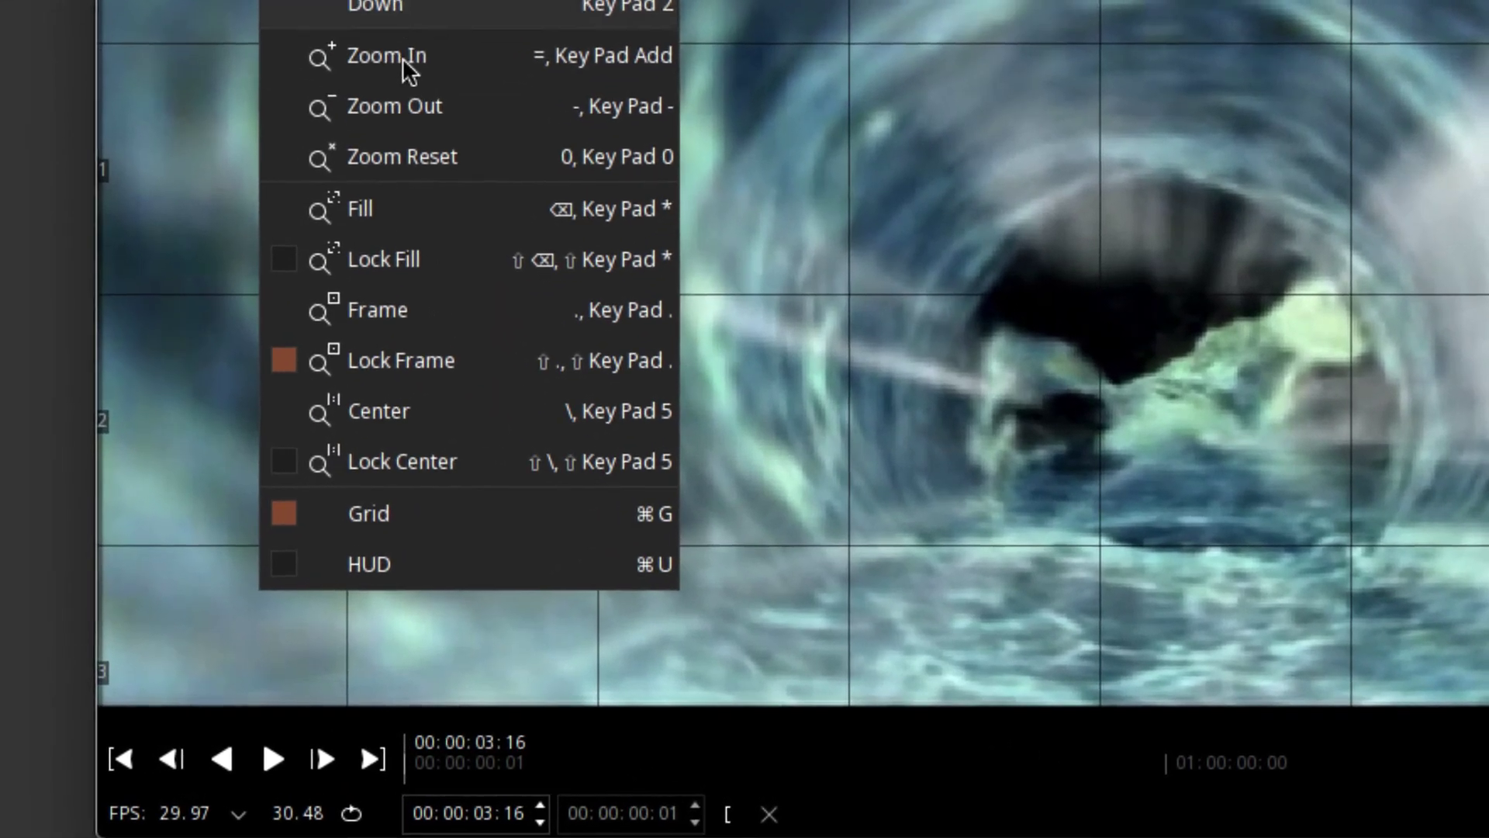
pyautogui.click(375, 574)
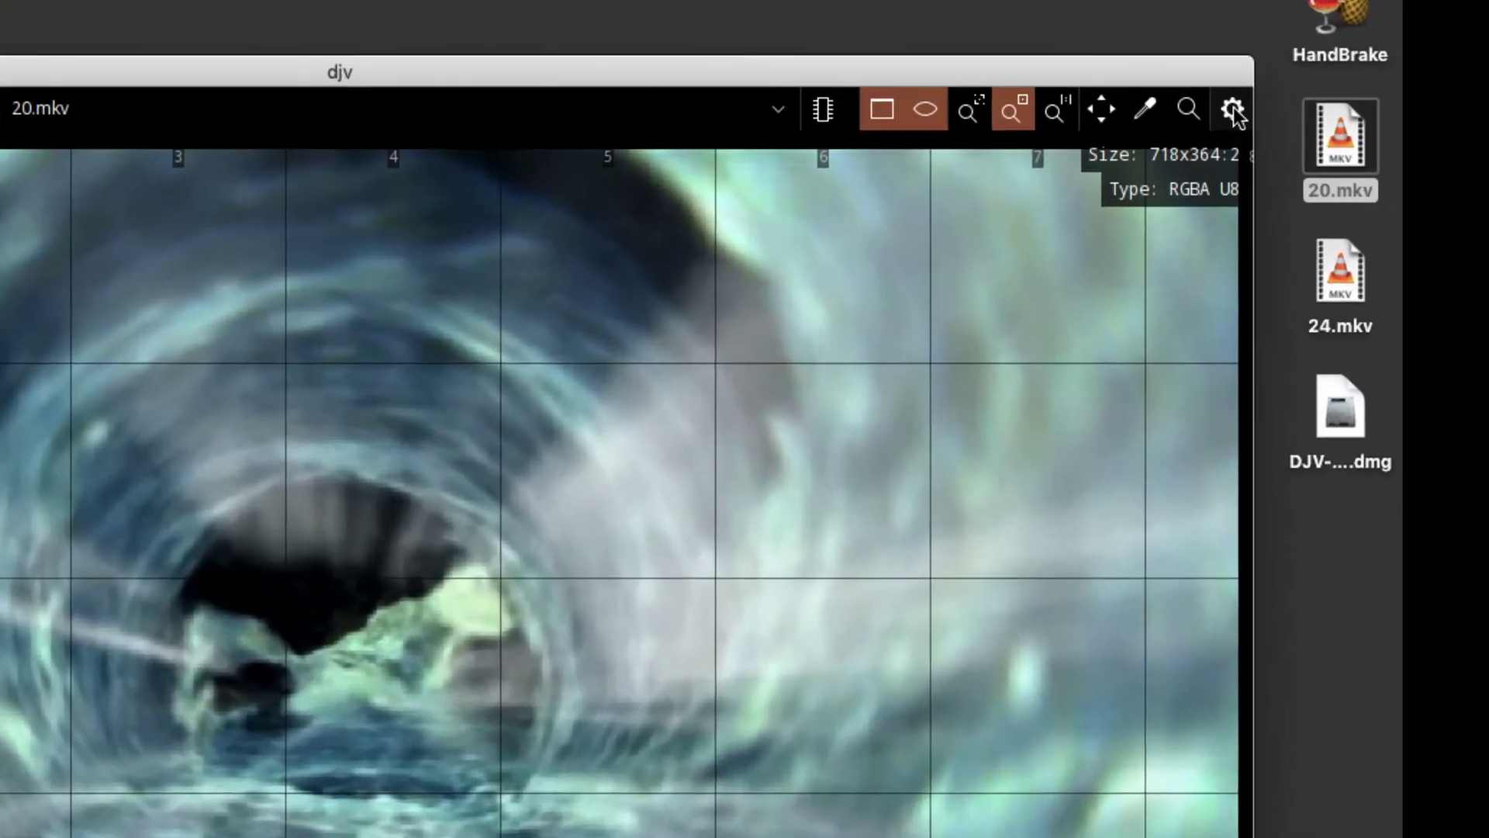
# Step: Set General > Time units to Frames so playback shows frame 106
pyautogui.click(1232, 109)
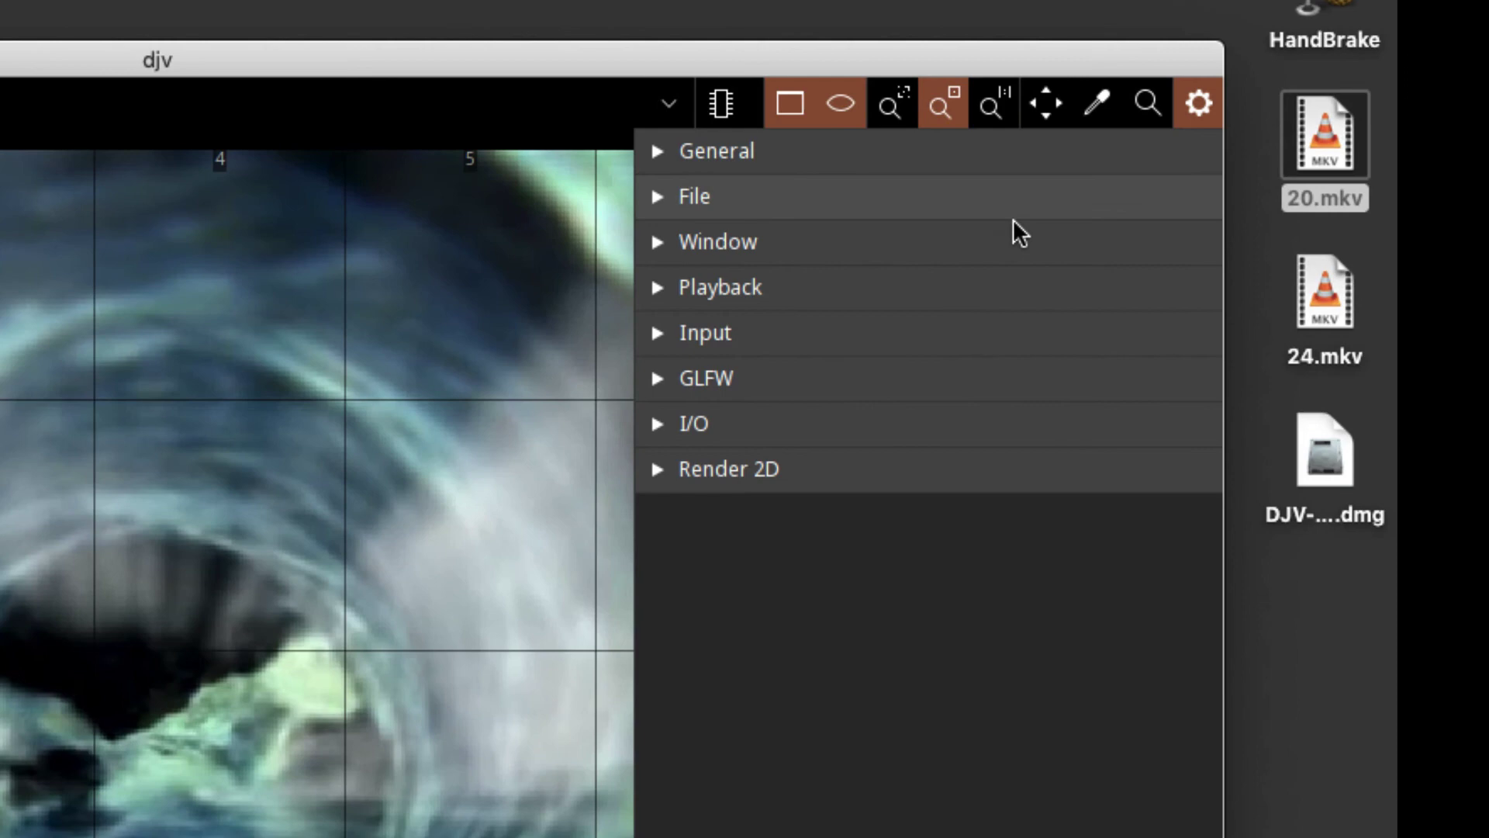
pyautogui.click(722, 156)
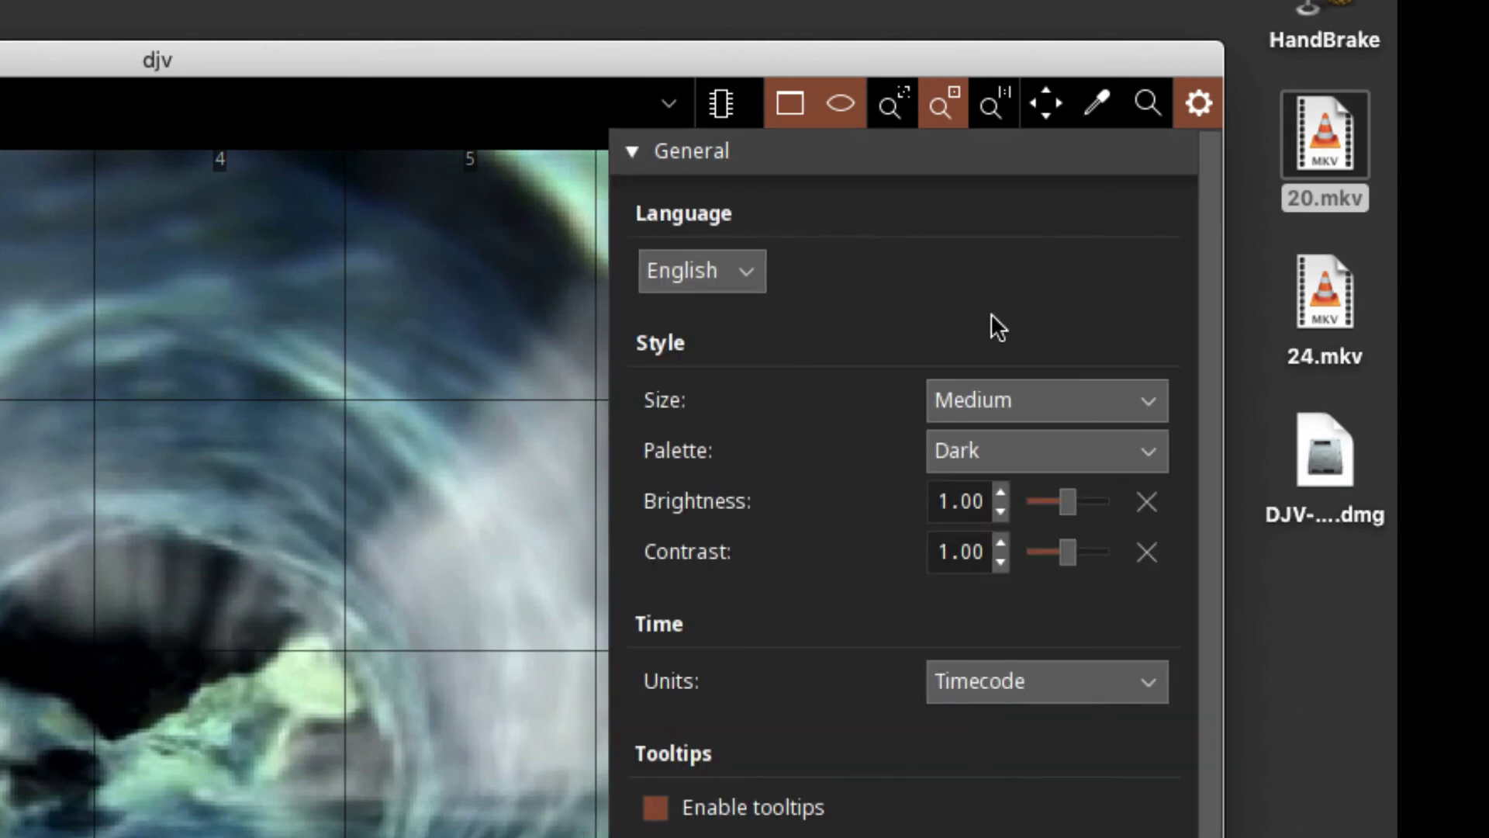
pyautogui.click(1054, 681)
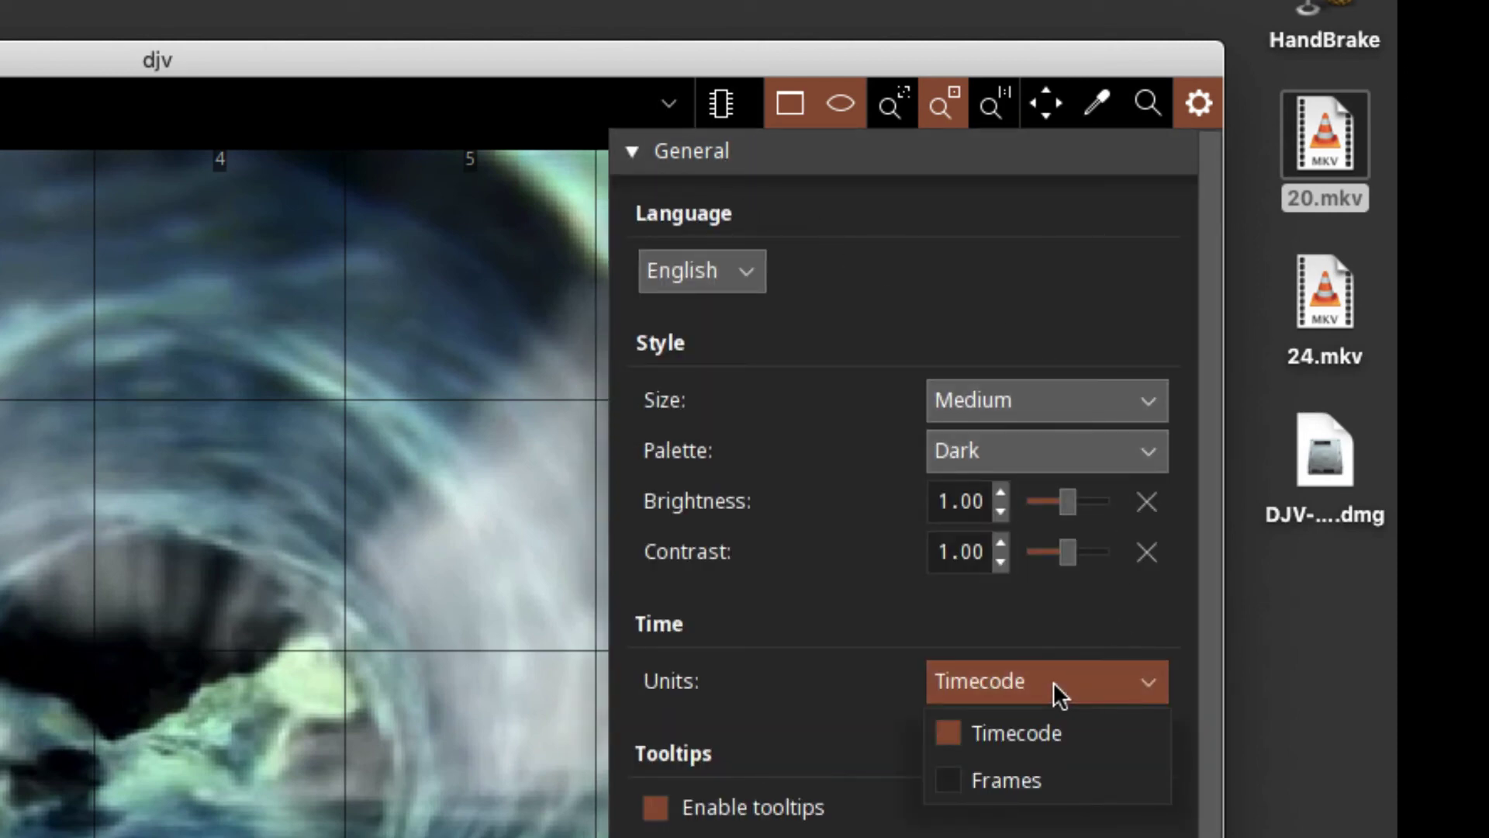
pyautogui.click(1051, 770)
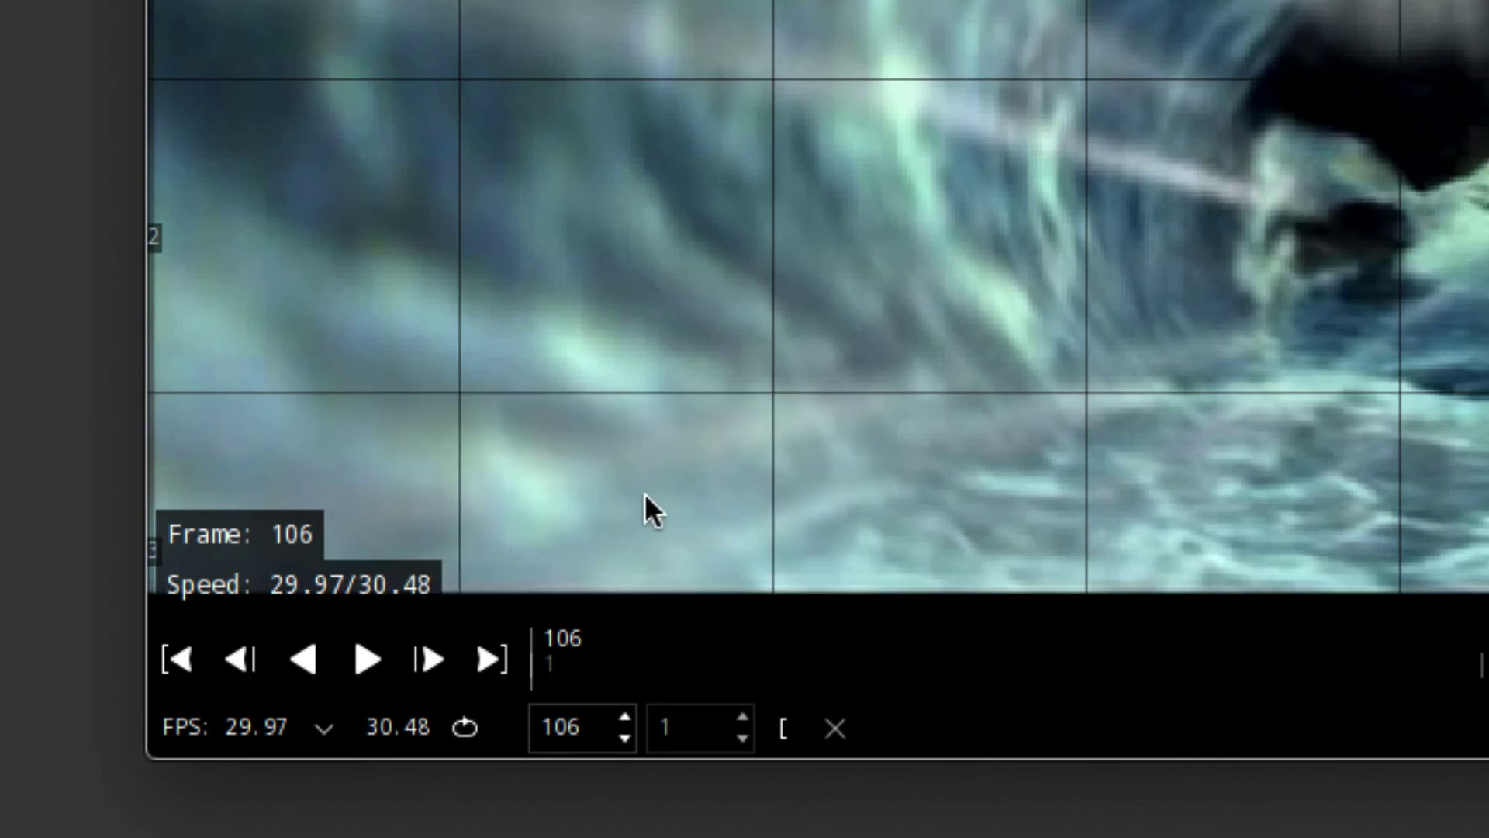
# Step: Select the current-frame field to replace it with frame 53034
pyautogui.doubleClick(575, 727)
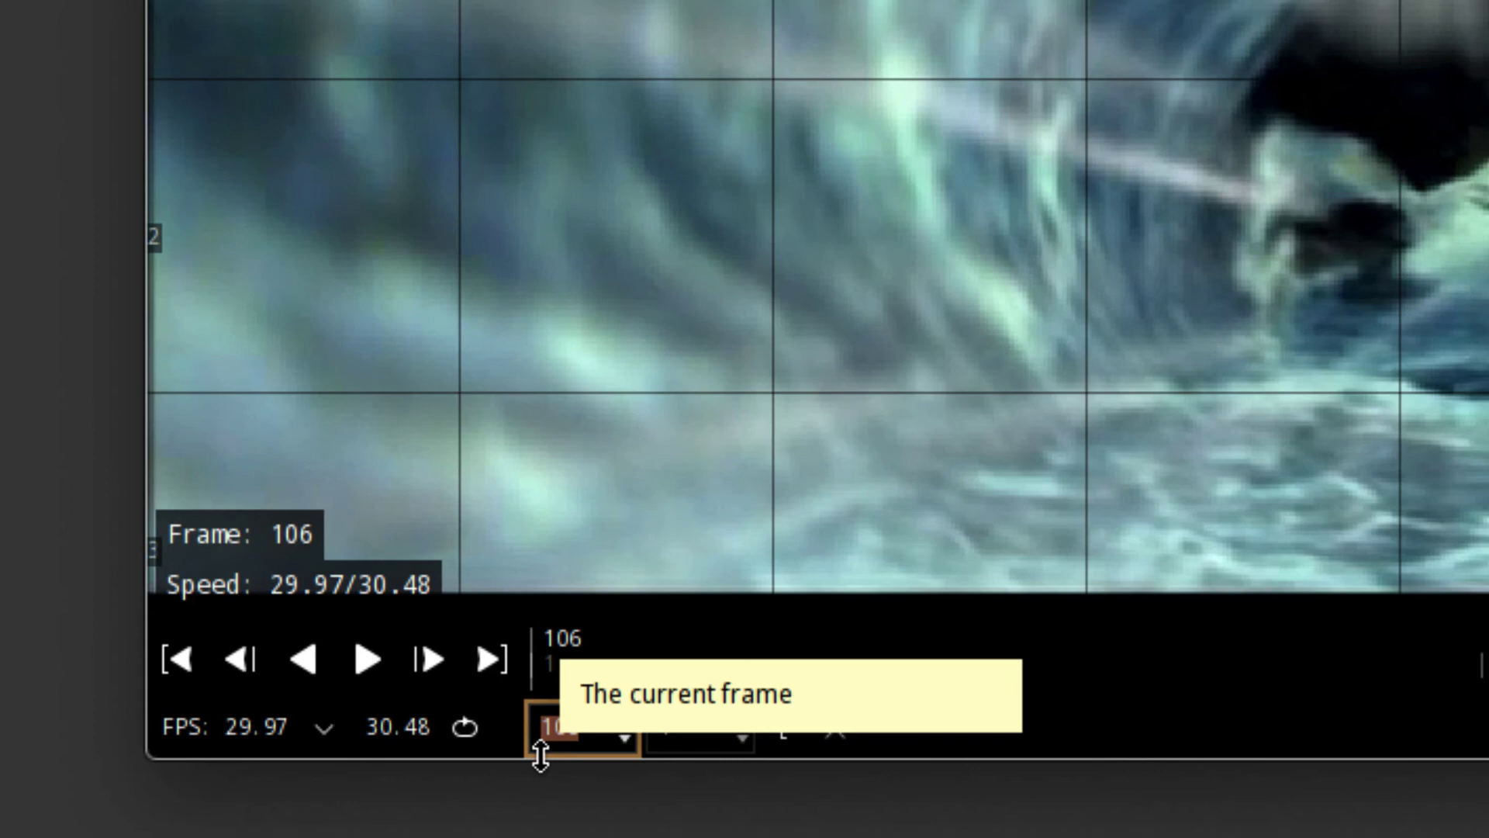
pyautogui.write('5333')
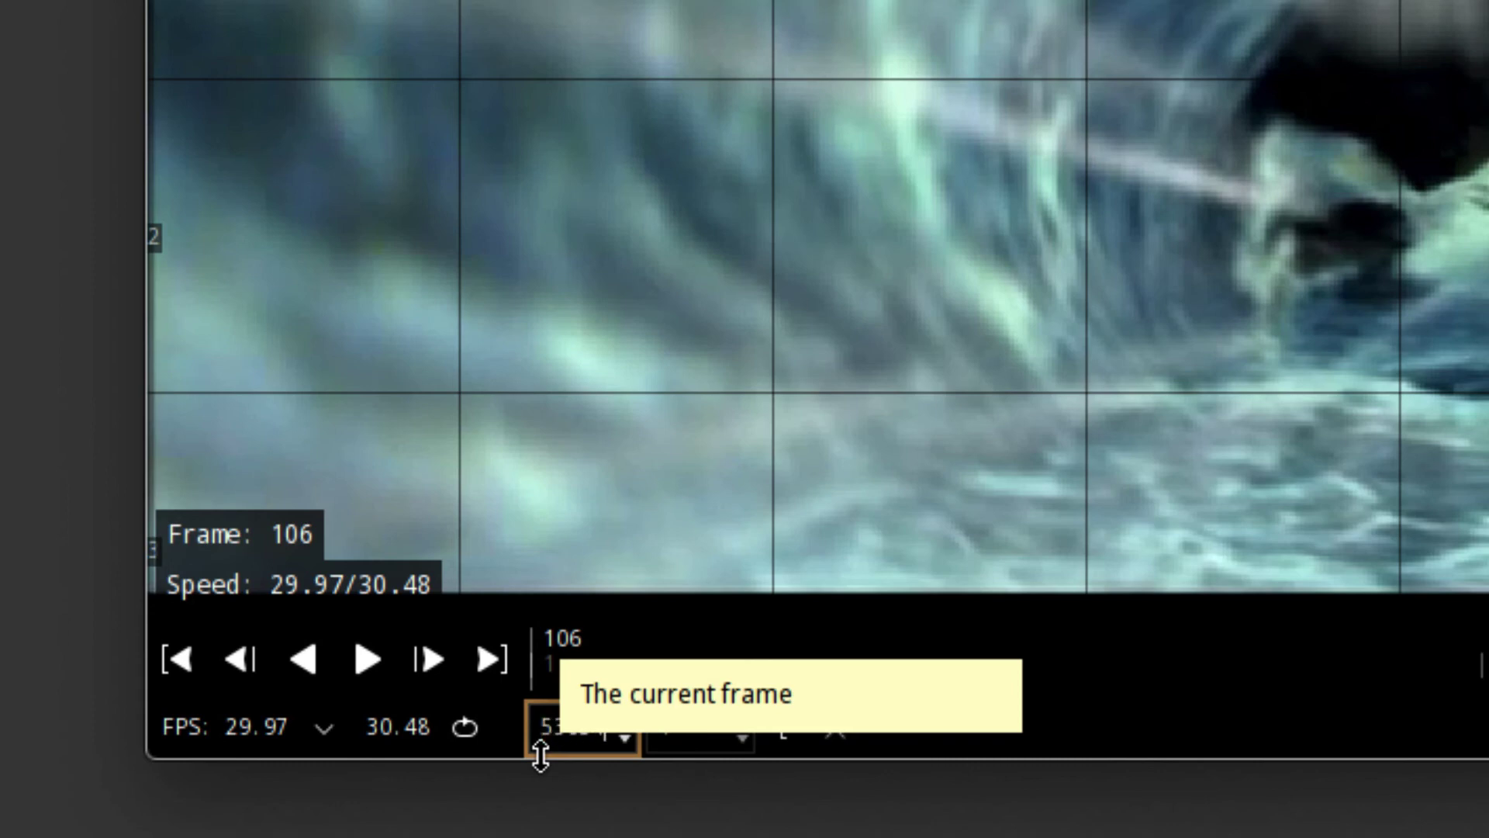